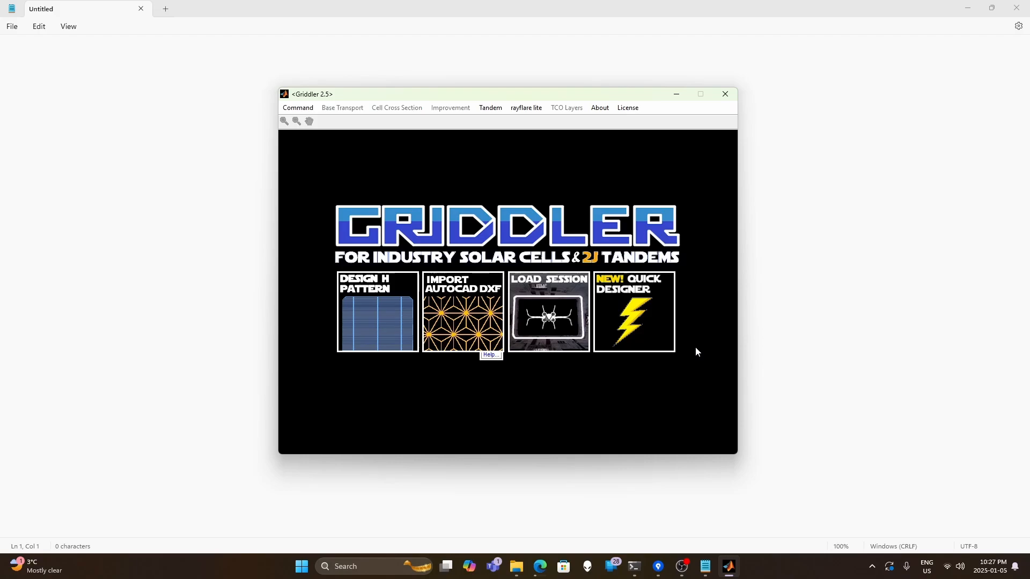
Step: Open the quick designer from the title screen and set the wafer format to M10 (182 mm)
click(653, 310)
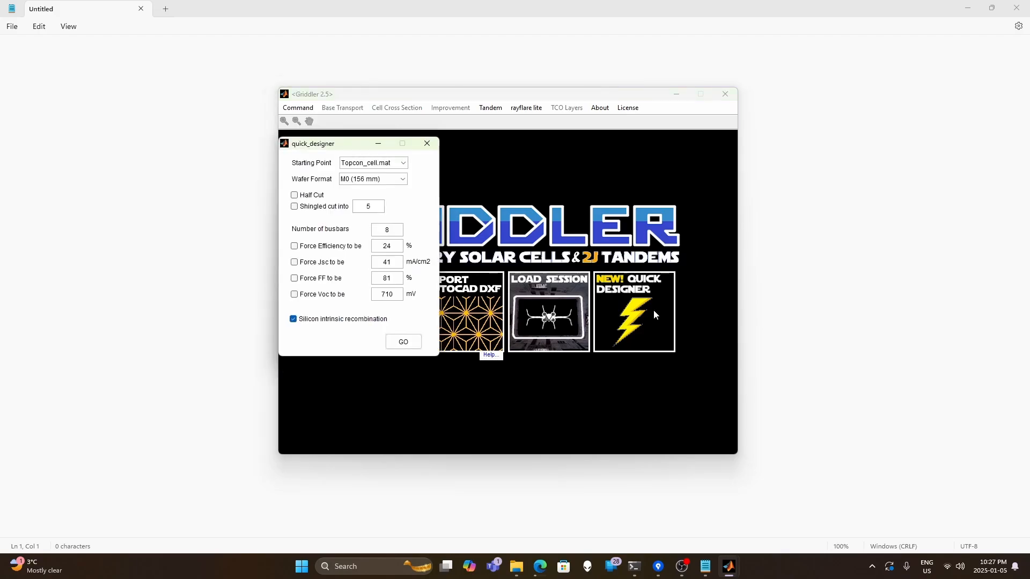
click(403, 180)
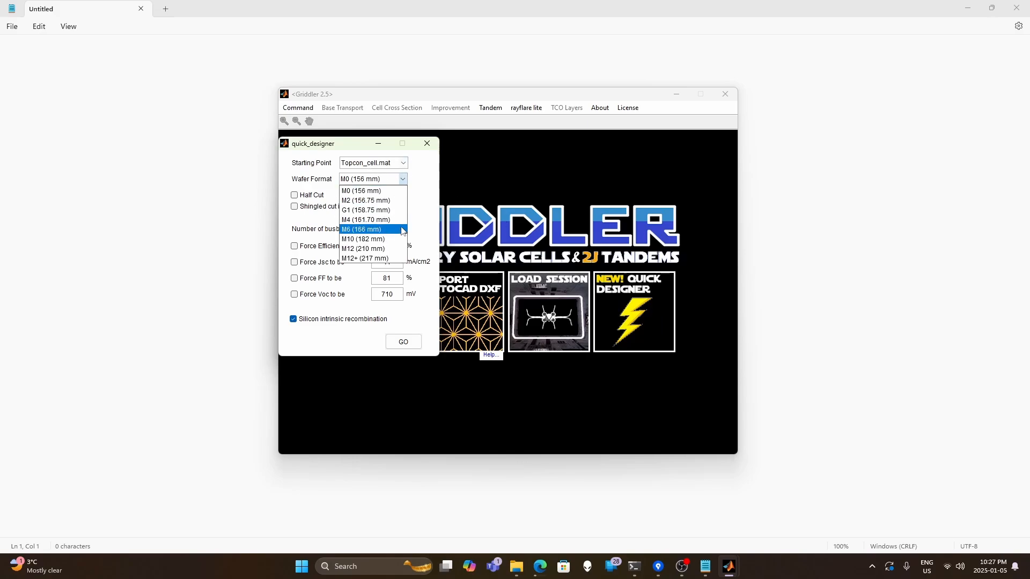
click(395, 239)
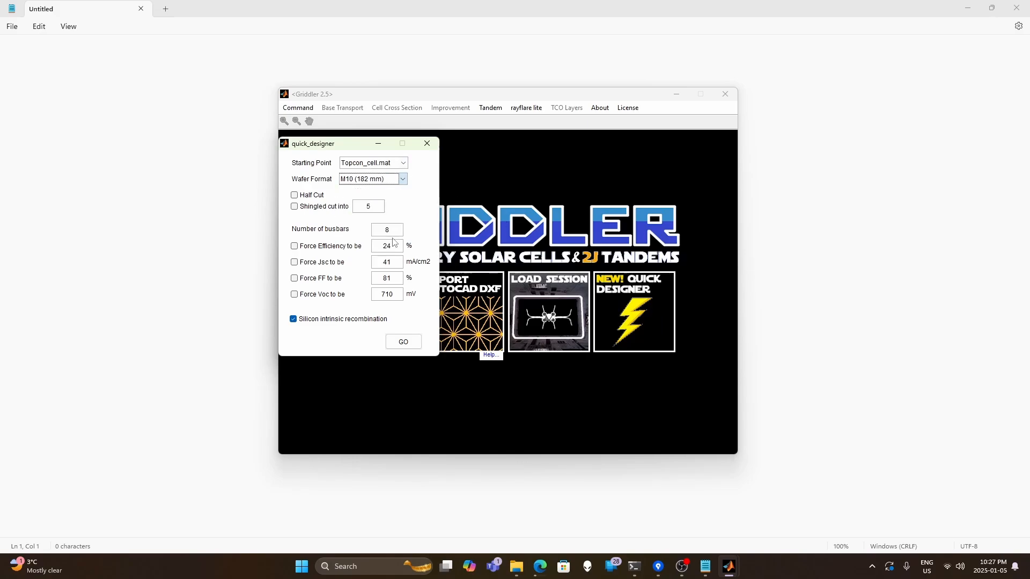
Step: Generate a half-cut Topcon cell with 9 busbars, efficiency forced to 24% and silicon intrinsic recombination switched off
click(310, 196)
click(325, 247)
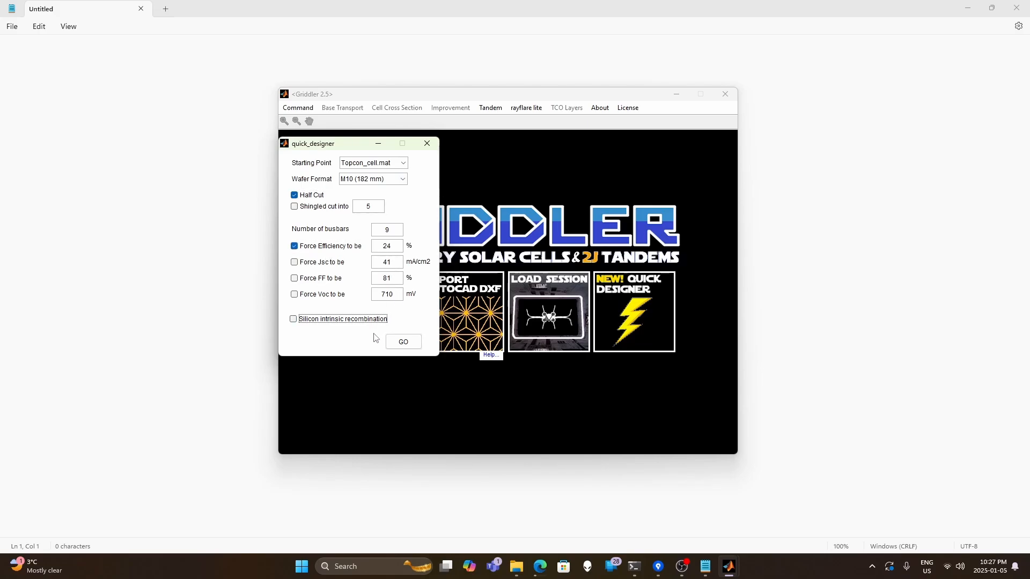
click(341, 321)
click(403, 342)
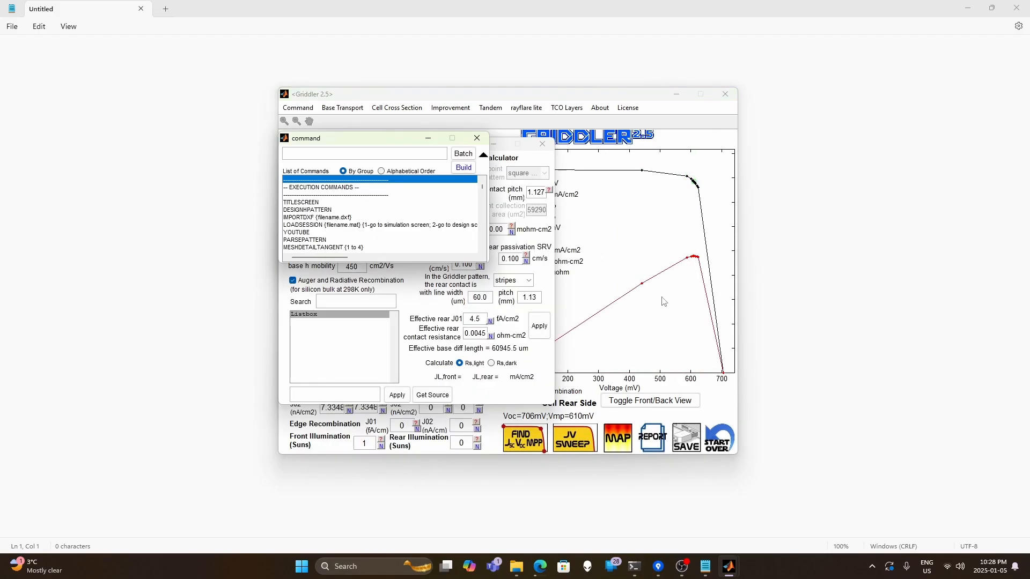
Step: Close the base transport window, open rayflare lite beside the main window and calculate the cell's optics
click(542, 143)
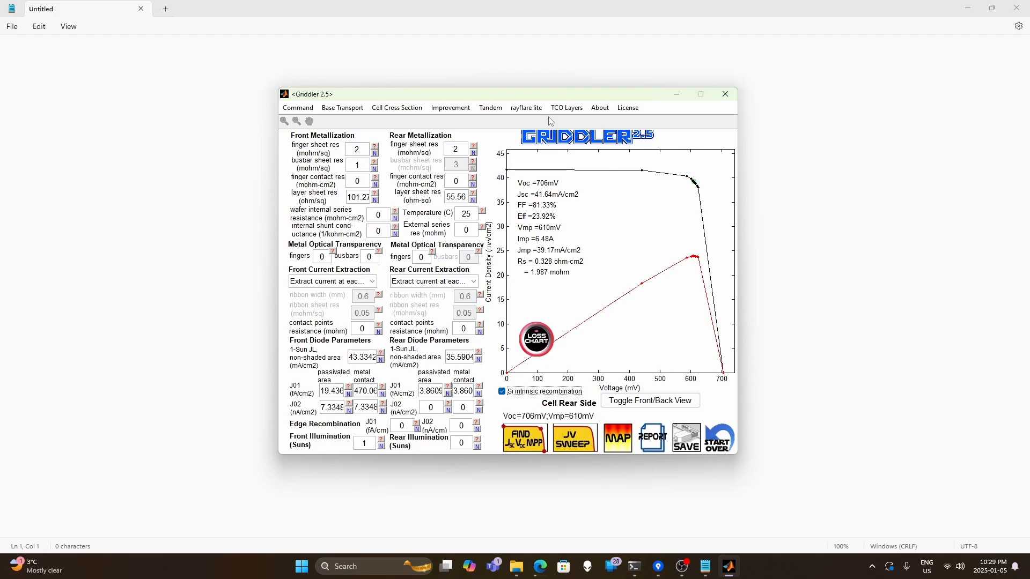
click(527, 109)
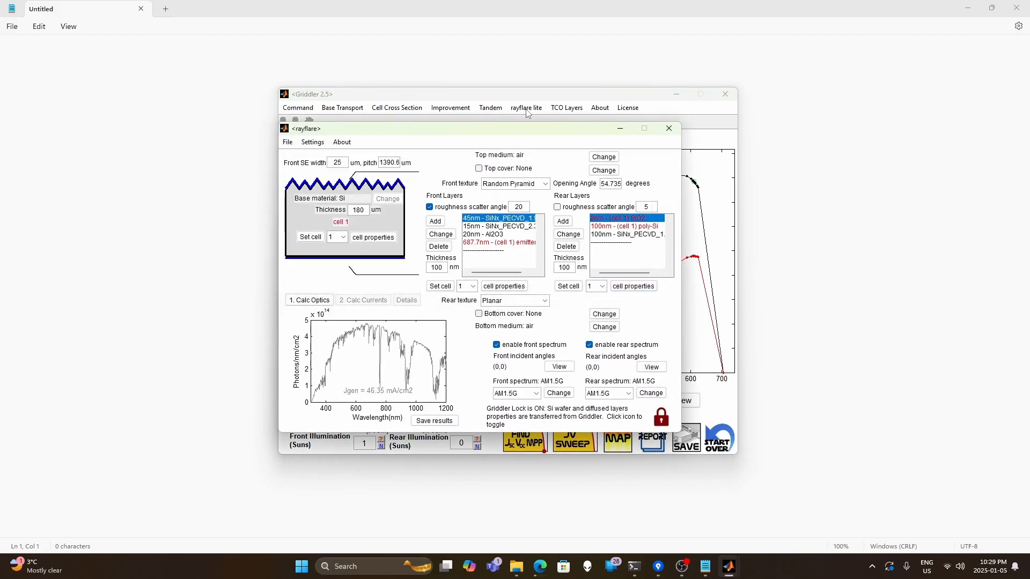
drag(548, 135, 380, 133)
drag(475, 101, 700, 111)
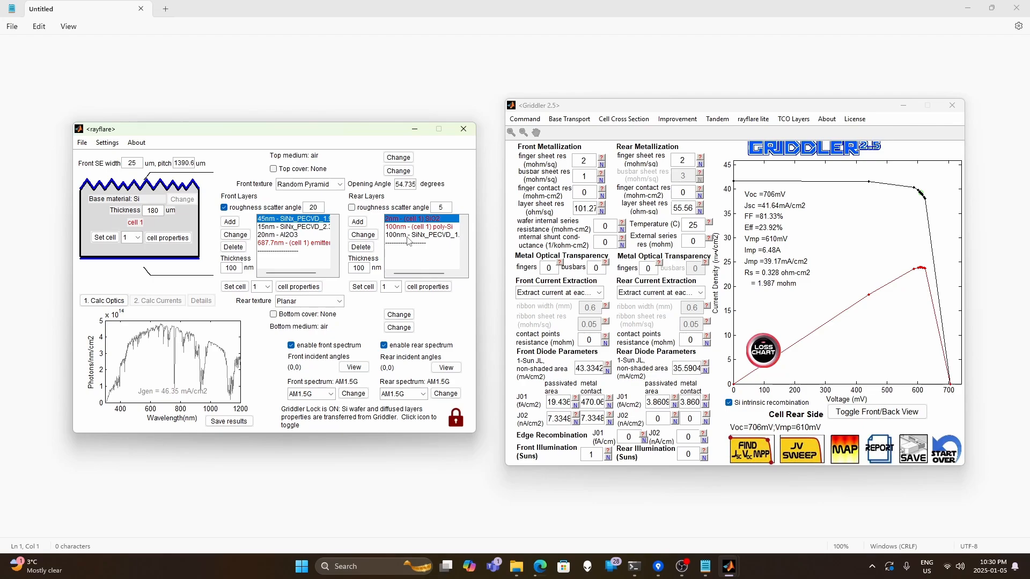
click(119, 304)
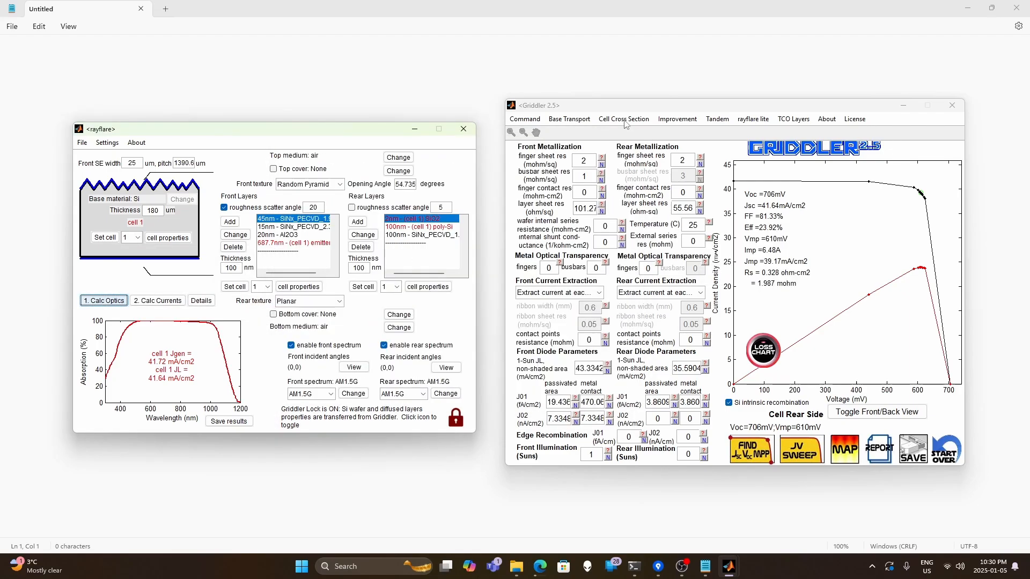
Step: Open the cell cross section diagram and apply all of its JL and J0 values to the simulation
click(626, 125)
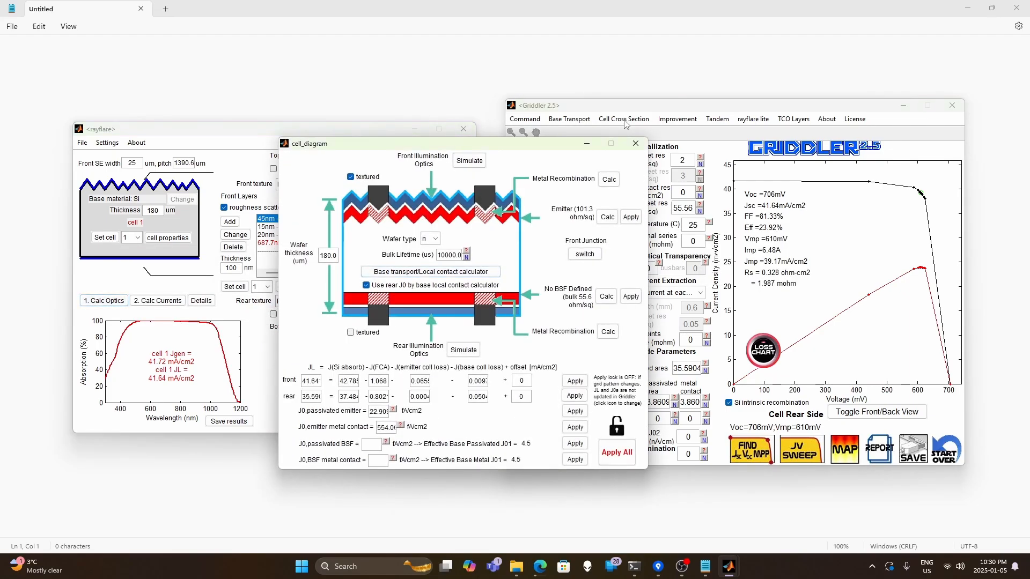
drag(486, 101, 689, 116)
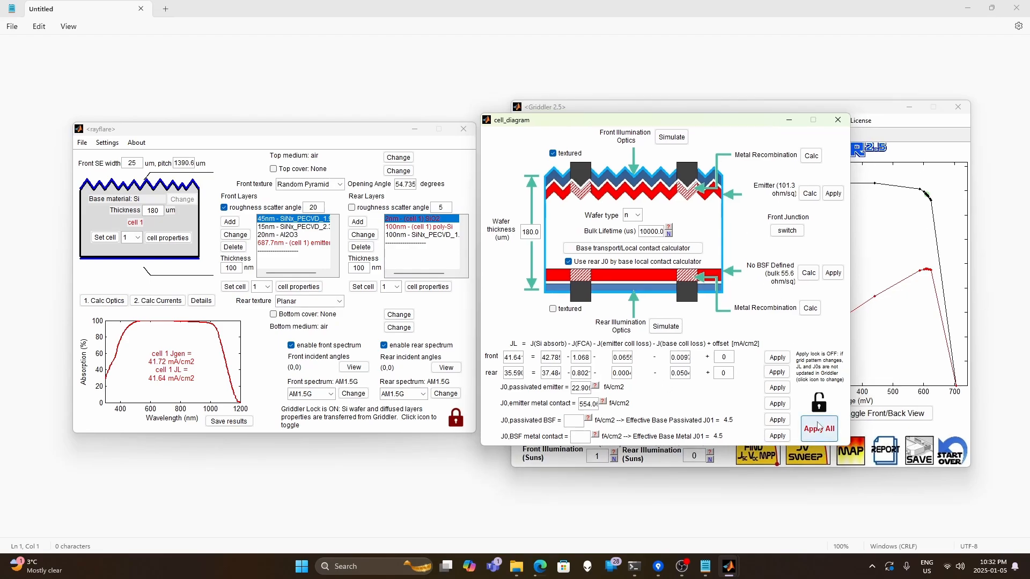
click(818, 429)
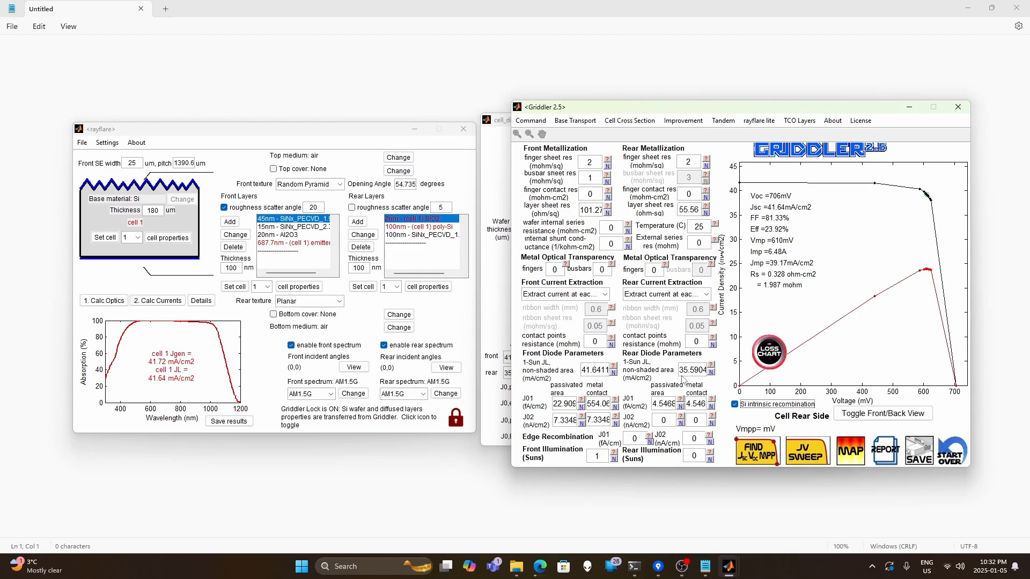
Step: Start a FINDJSCVOCMPP parameter-sweep command with WAFERTHICKNESS as the parameter to vary
click(532, 121)
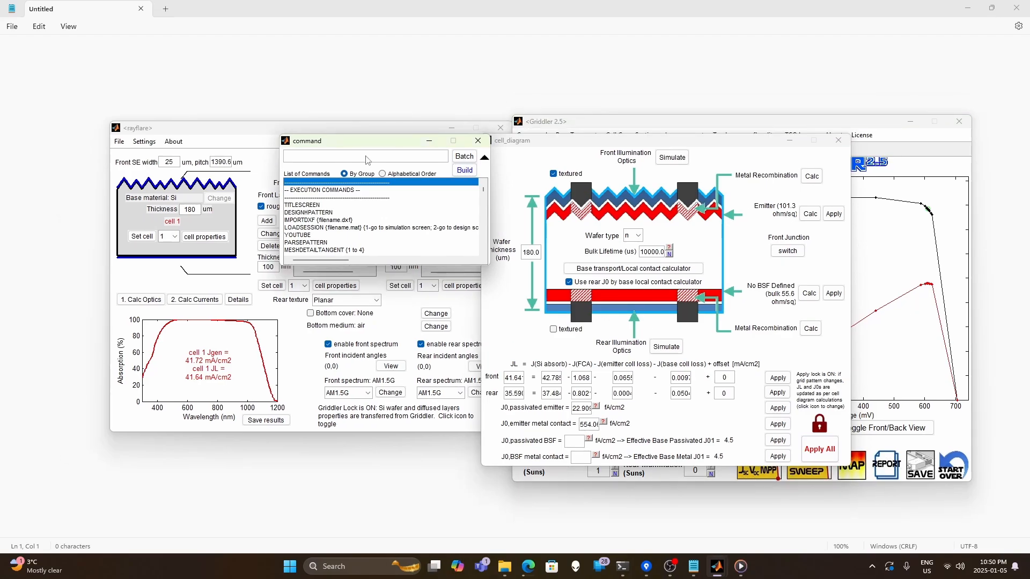
text(nd)
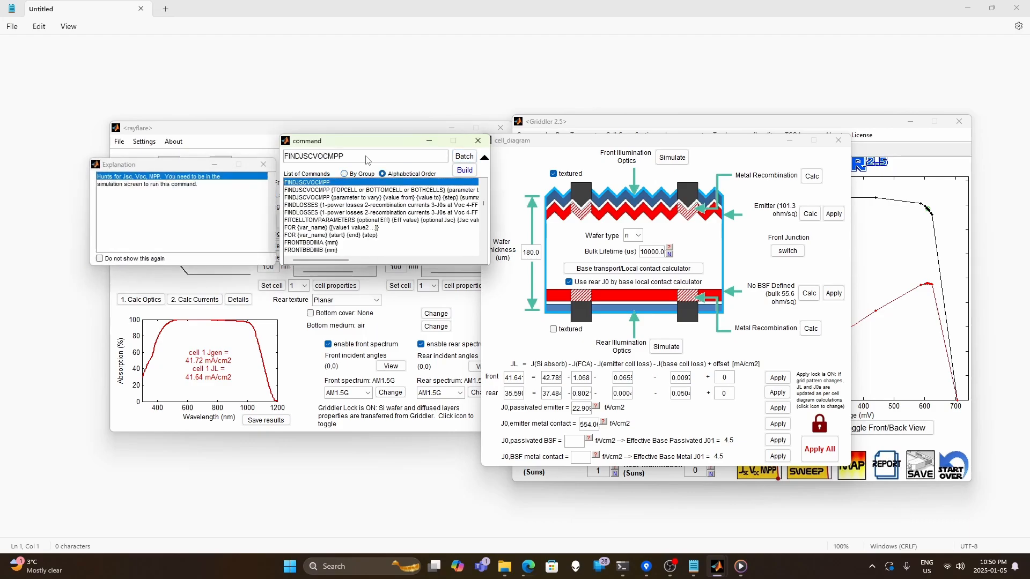
click(367, 160)
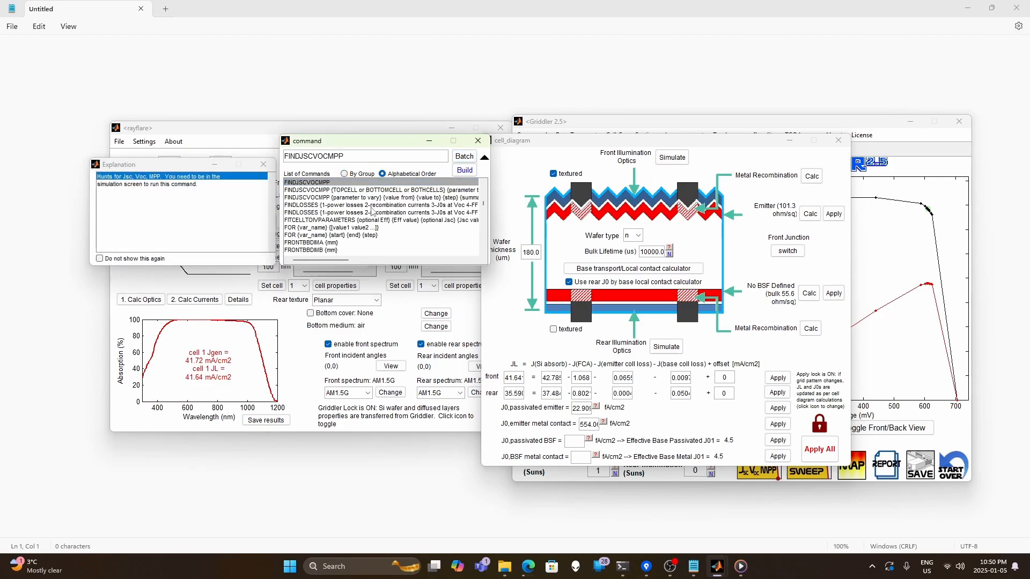
key(Down)
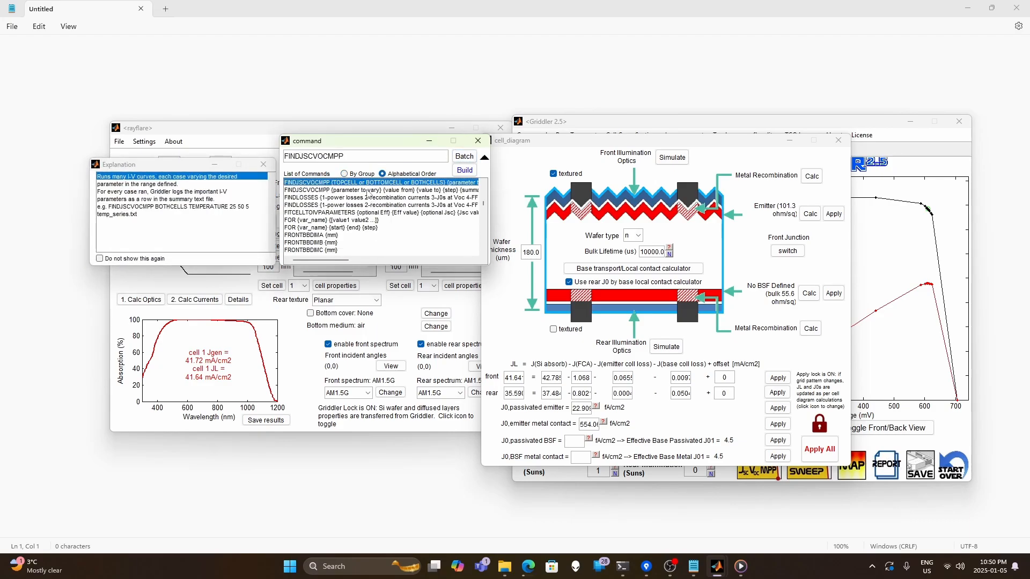
click(369, 190)
click(408, 155)
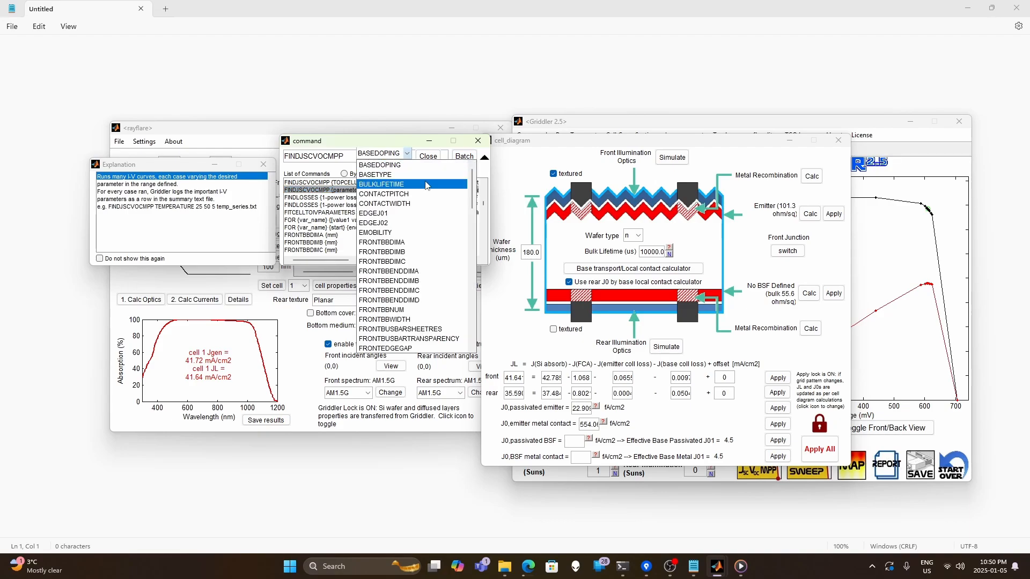
drag(472, 191, 470, 348)
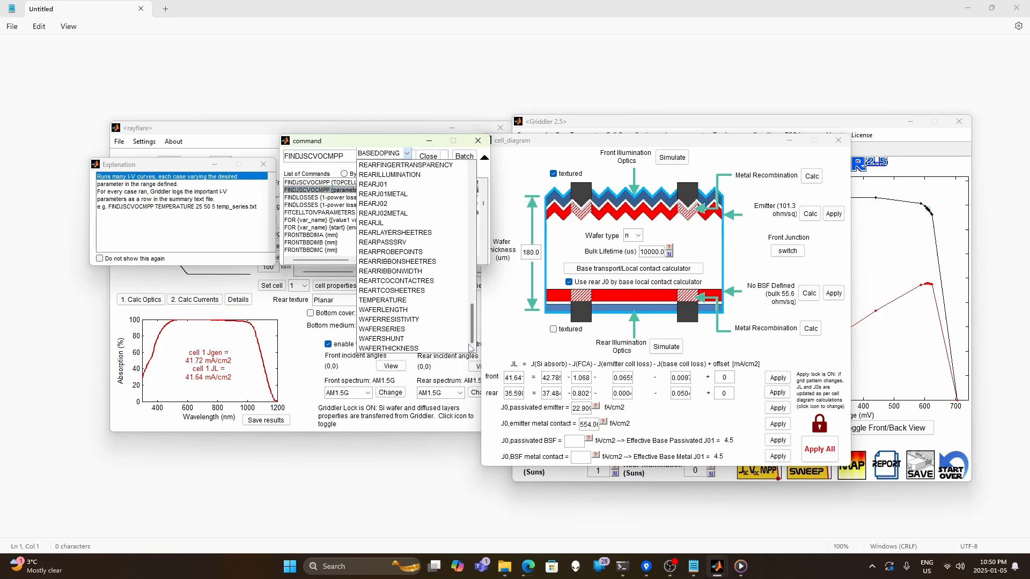
click(397, 349)
click(418, 155)
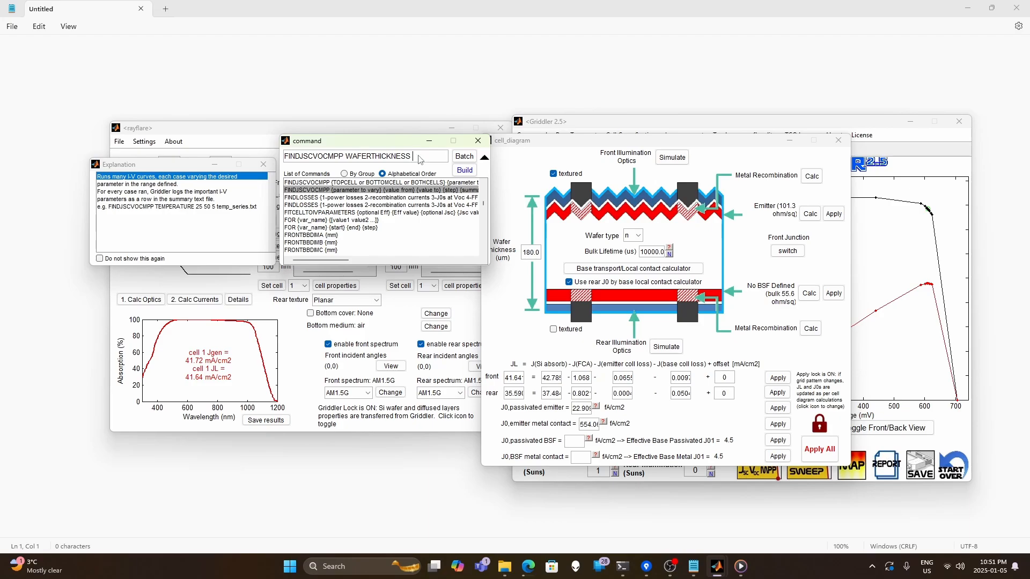
Step: Complete the sweep command with thickness from 25 to 250 in steps of 25, saving to topcon_vary_thickness.txt
text(25 250 25 topcon_)
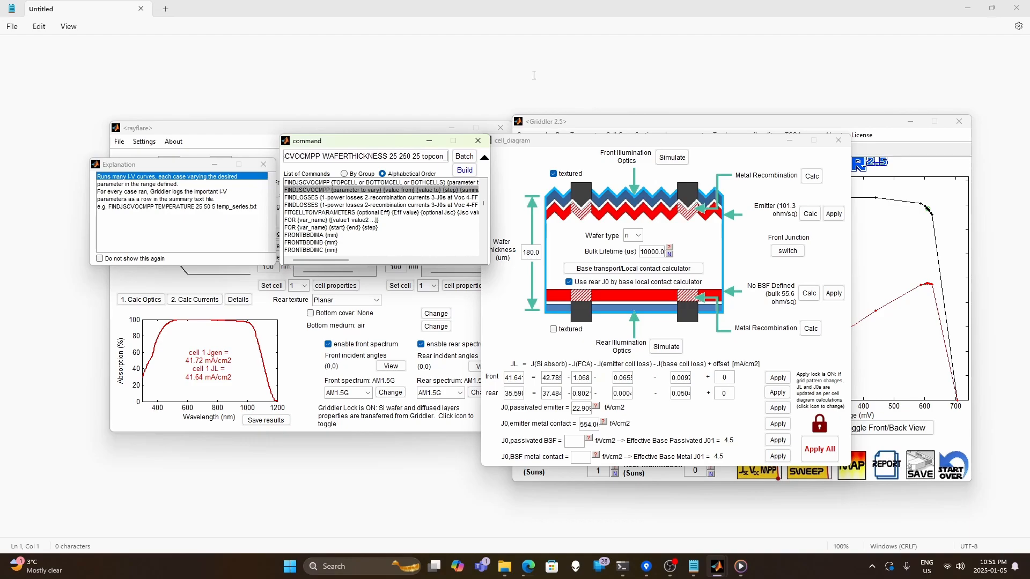
text(vary_thickness.t)
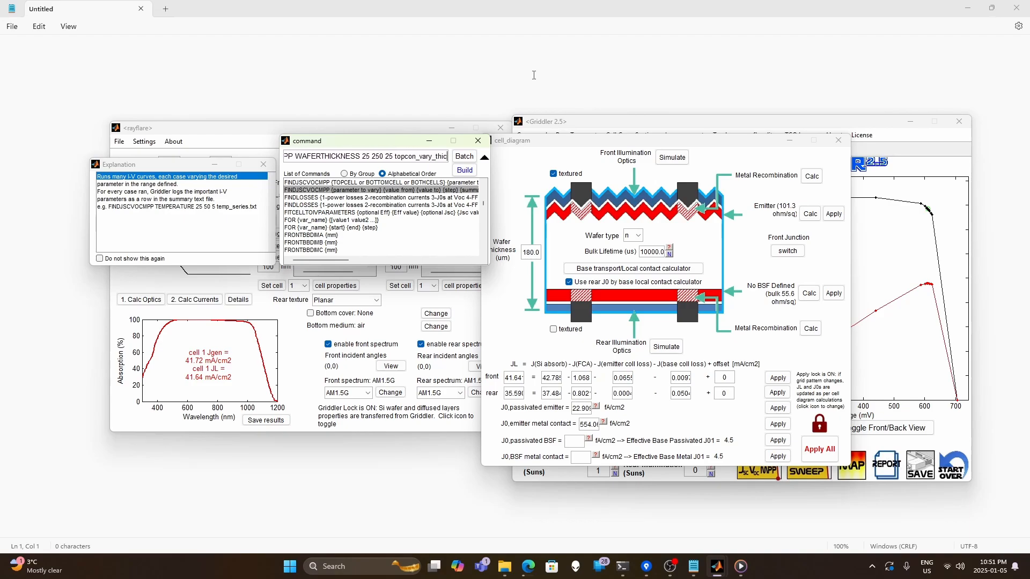
text(xt)
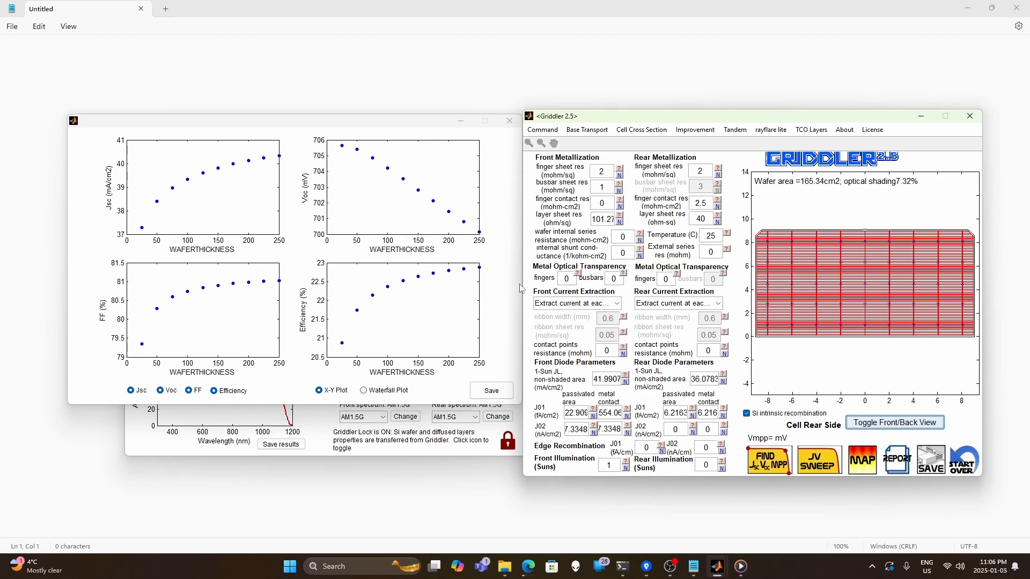
Step: Set the front diode J02 to 0 for both the passivated area and the metal contact
drag(569, 430, 600, 436)
key(BackSpace)
key(BackSpace)
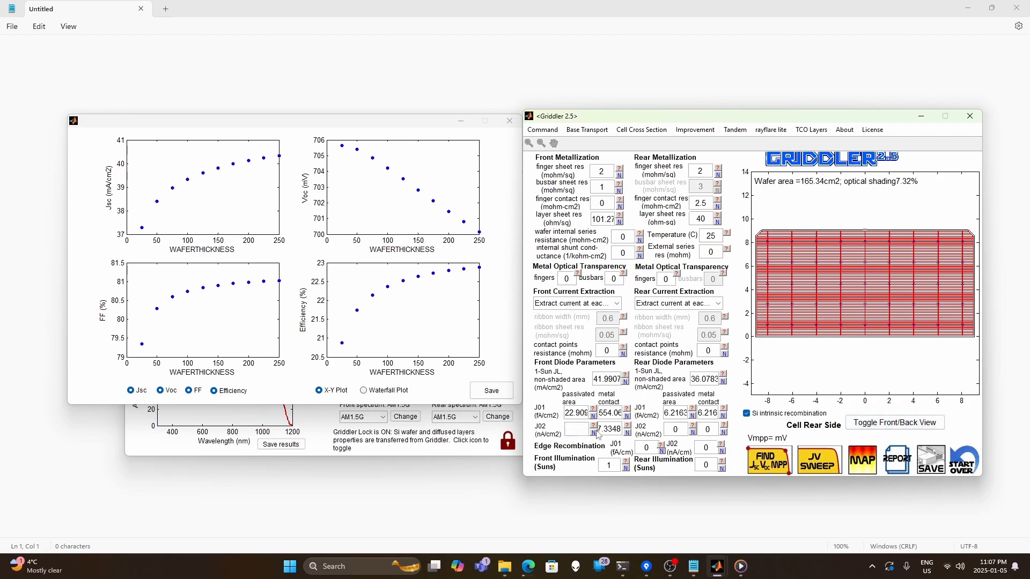
text(0)
drag(601, 432, 638, 435)
text(0)
Step: In the base transport parameters, set the bulk lifetime to 4000 us and the contact SRV to 0, and edit the rear passivation SRV
click(599, 134)
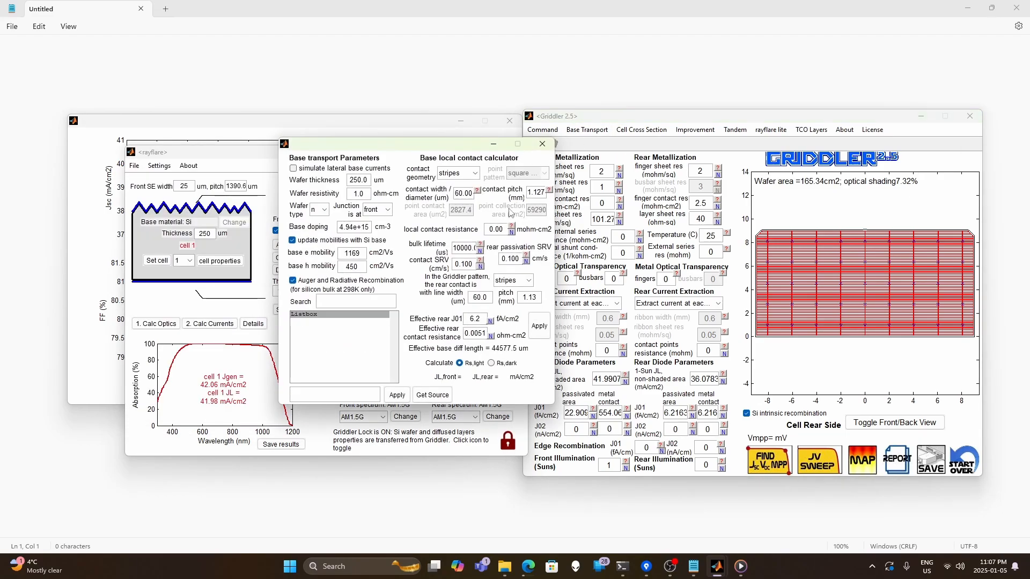
drag(462, 250, 444, 249)
text(5)
key(Return)
drag(455, 142, 581, 145)
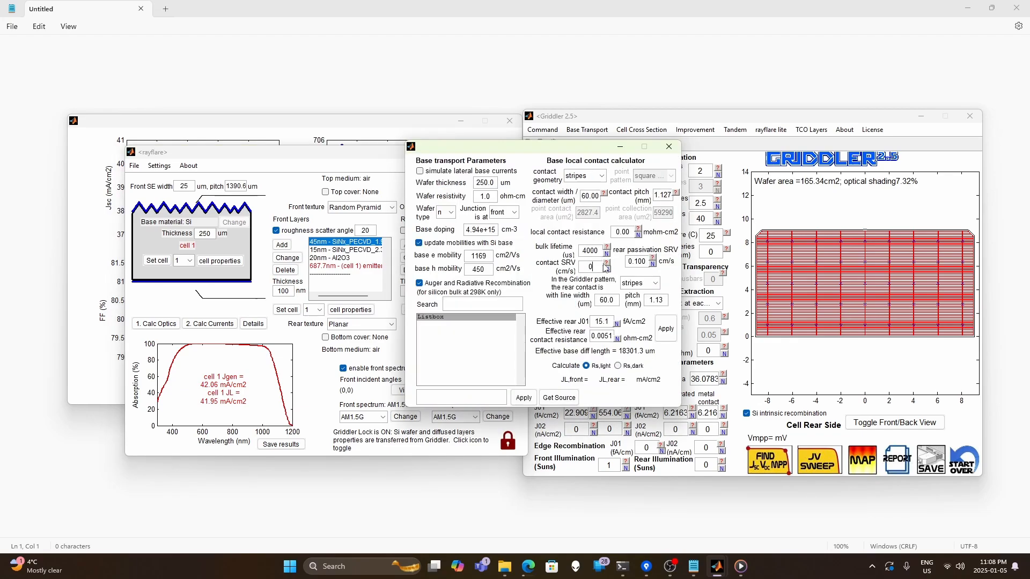
drag(646, 262, 615, 260)
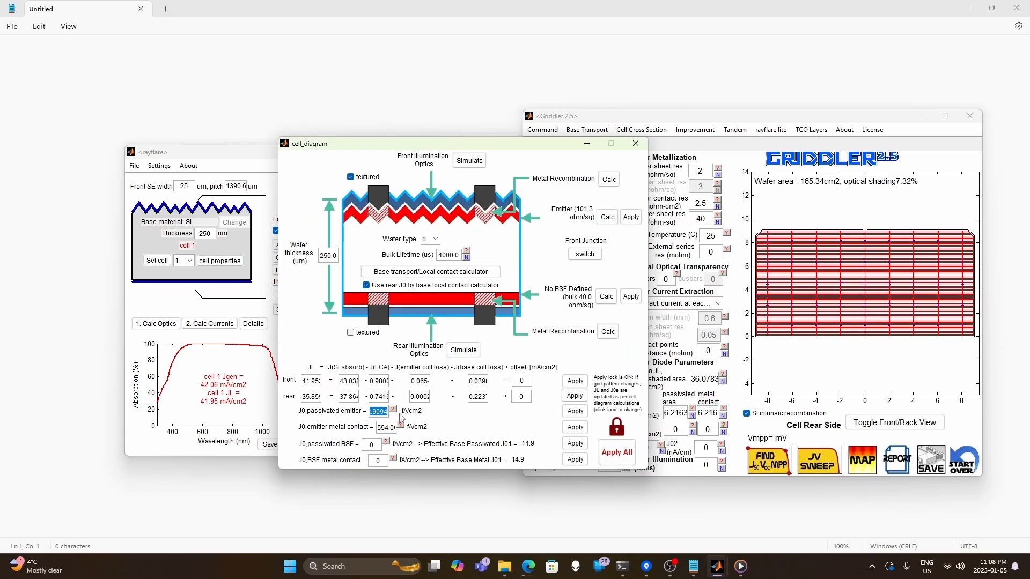
Step: In the cell diagram, set and apply J0 of 0 for the passivated emitter and emitter metal contact, with a 50 um wafer thickness
text(0)
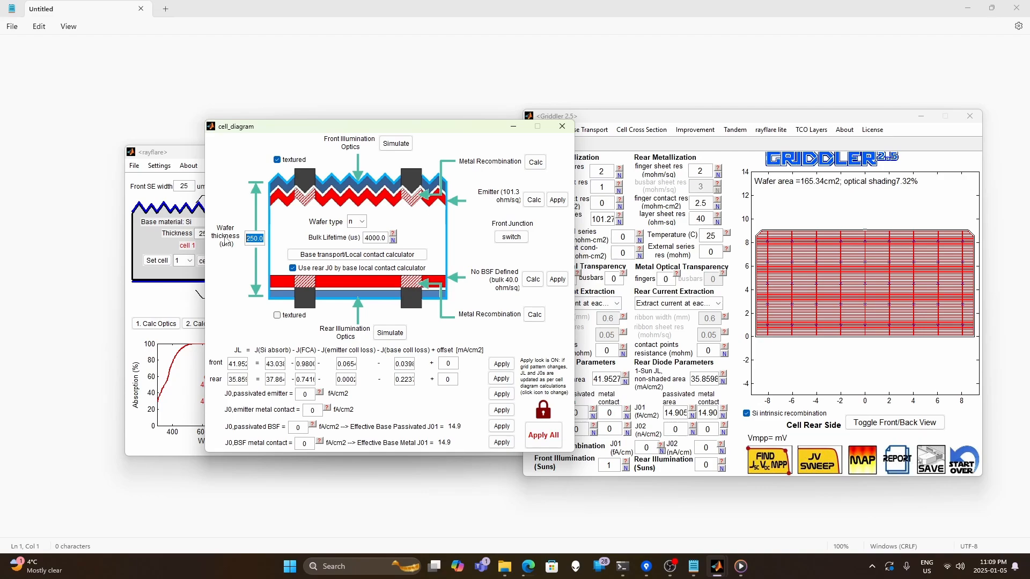
text(50)
key(Return)
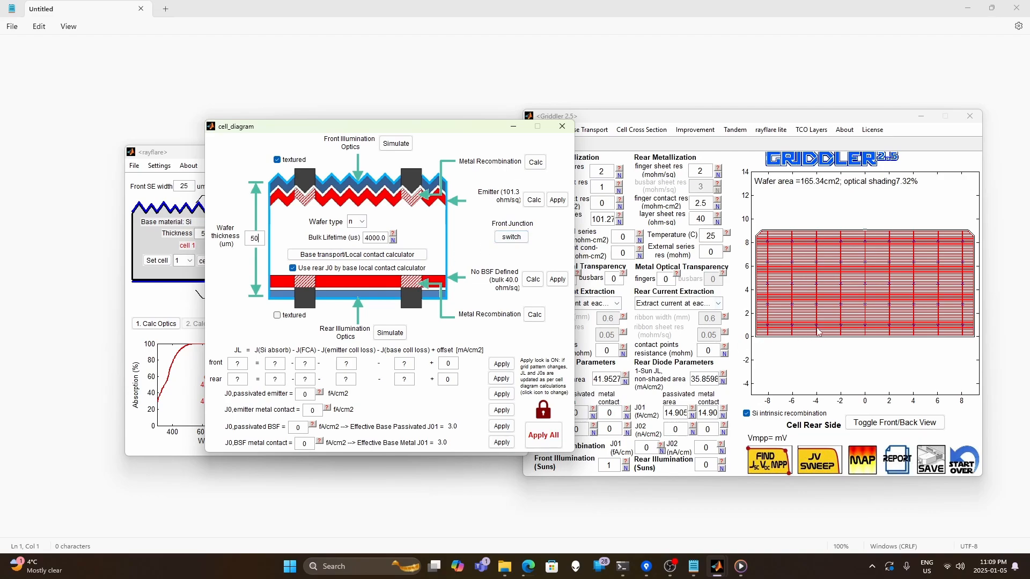
Step: Rerun the 25 to 250 wafer thickness sweep, renaming the output file to topcon_vary_thickness_no_surface_recomb.txt
click(680, 120)
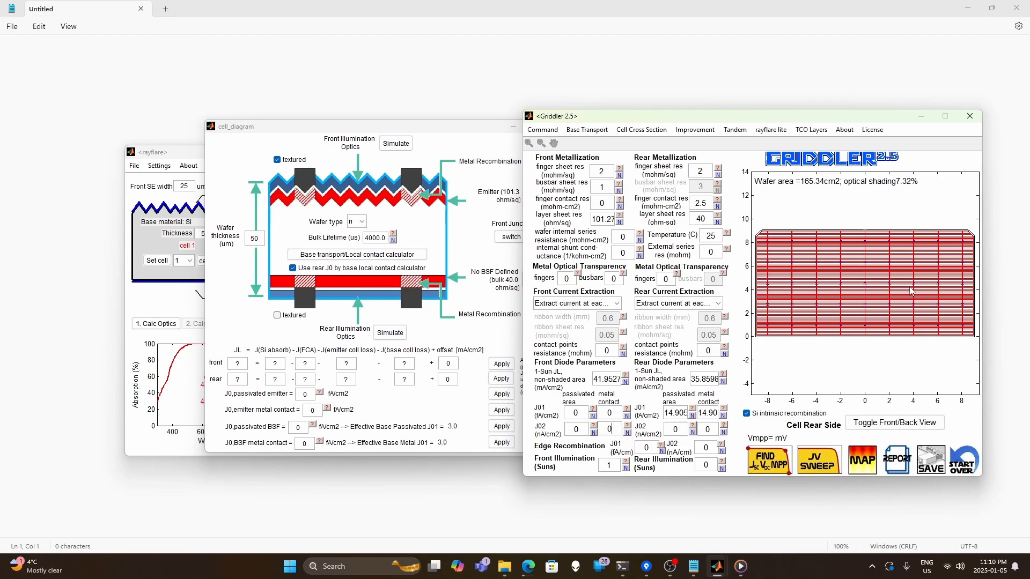
click(553, 132)
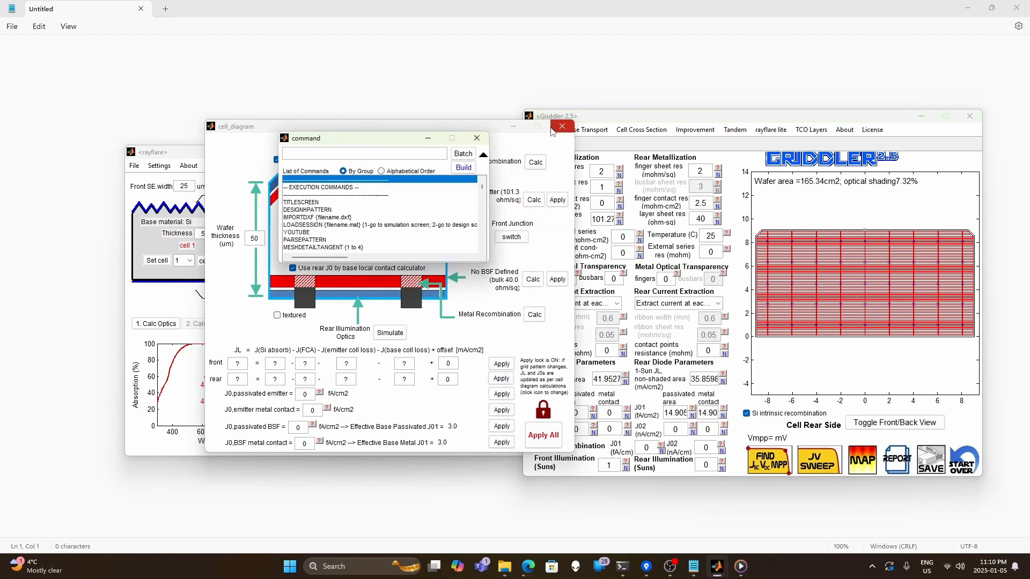
key(Up)
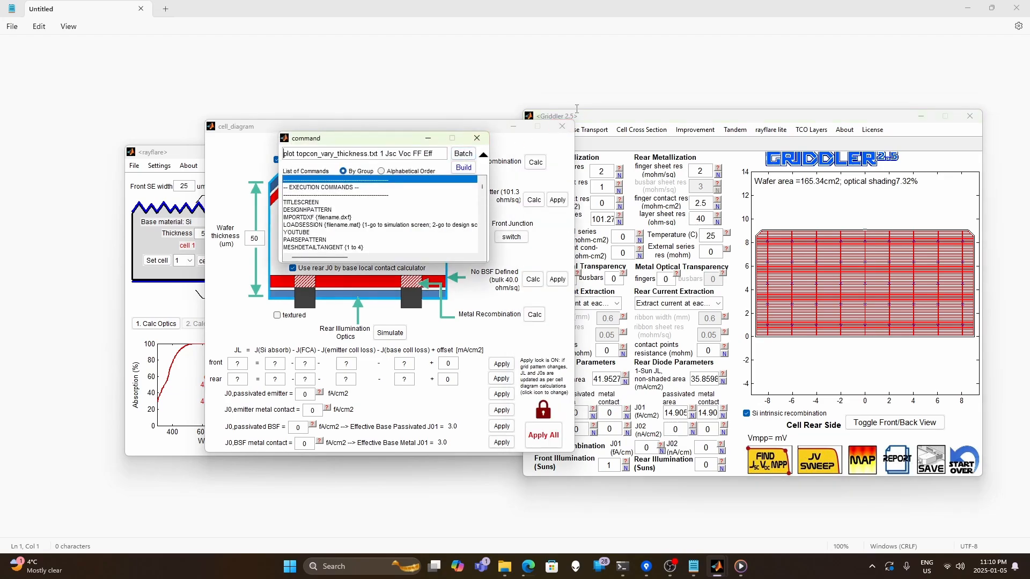
key(Up)
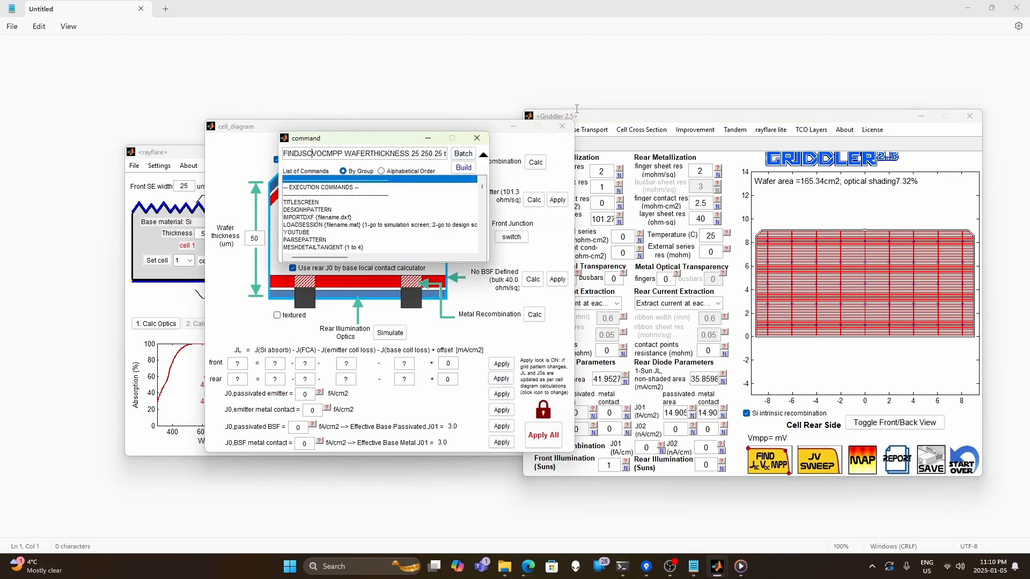
key(Right)
key(Right)
key(Right)
key(Right)
key(Right)
key(Right)
key(Right)
key(Right)
key(Right)
key(Right)
key(Right)
key(Right)
key(Right)
key(Right)
key(Right)
key(Right)
key(Right)
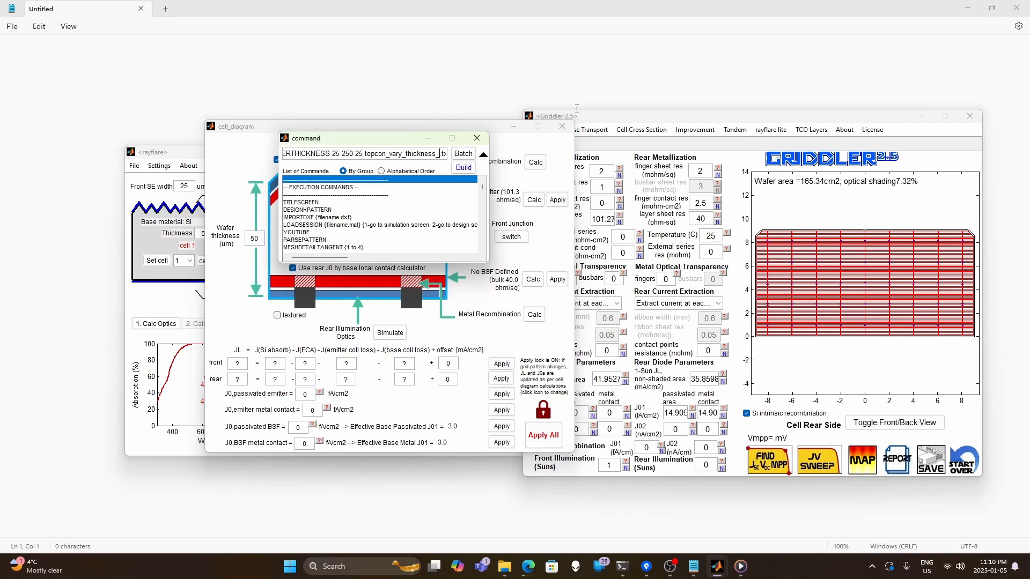
text(_no_surface_recomb)
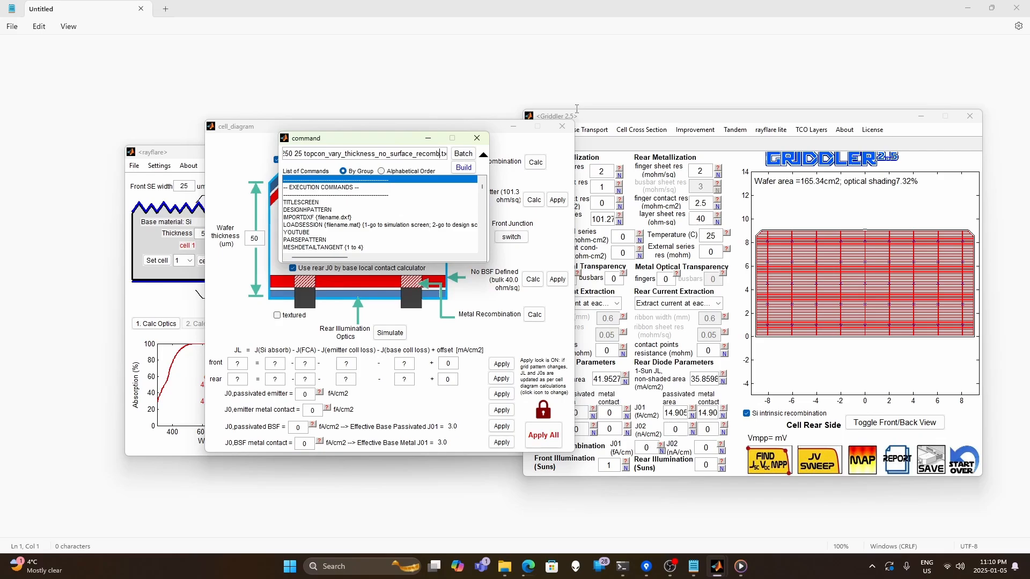
key(Return)
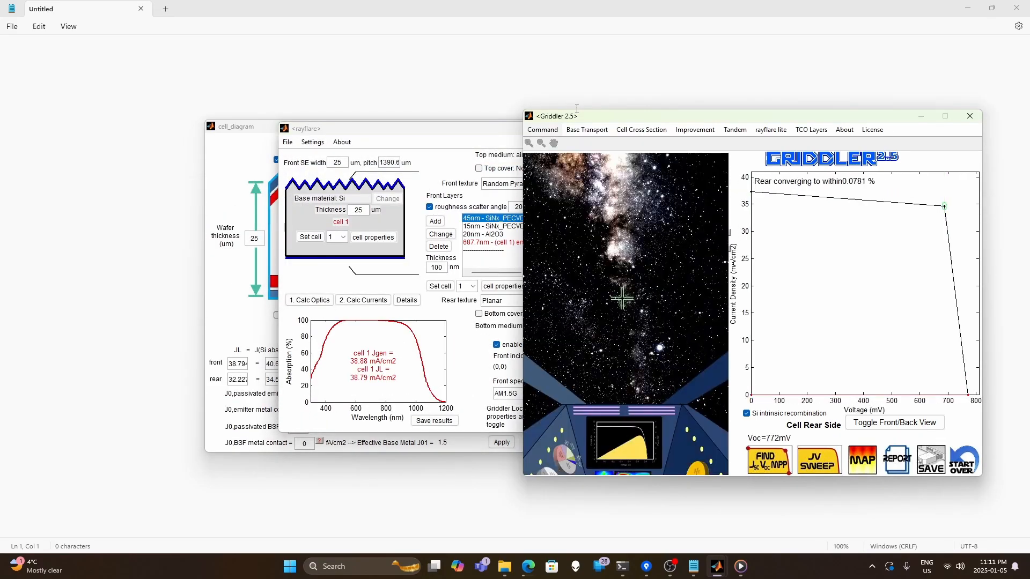